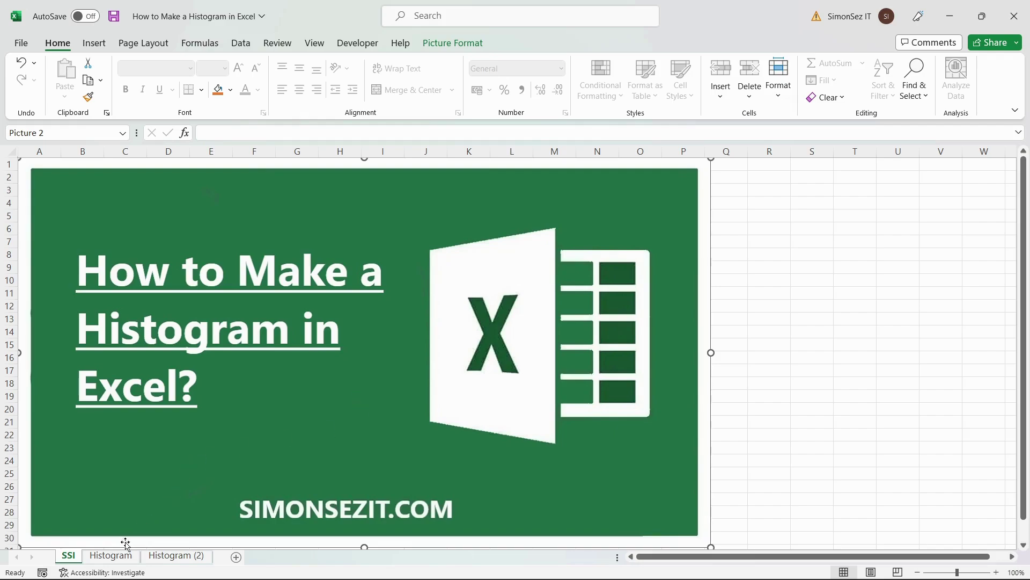
# Switch to the Histogram sheet holding the student marks and bin limits 40, 80, 100
pyautogui.click(110, 555)
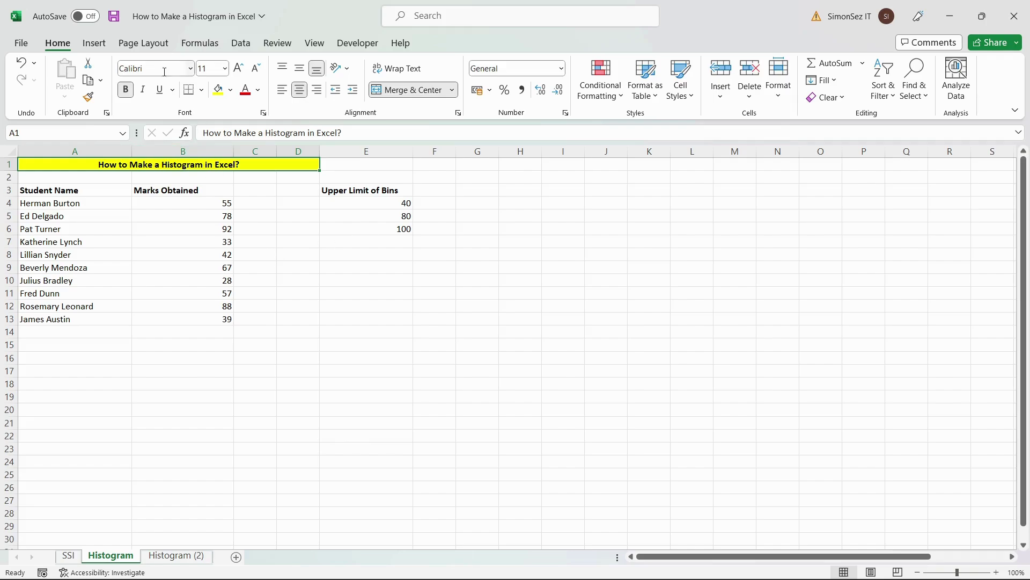
# Choose the Histogram tool from the Data Analysis list
pyautogui.click(241, 43)
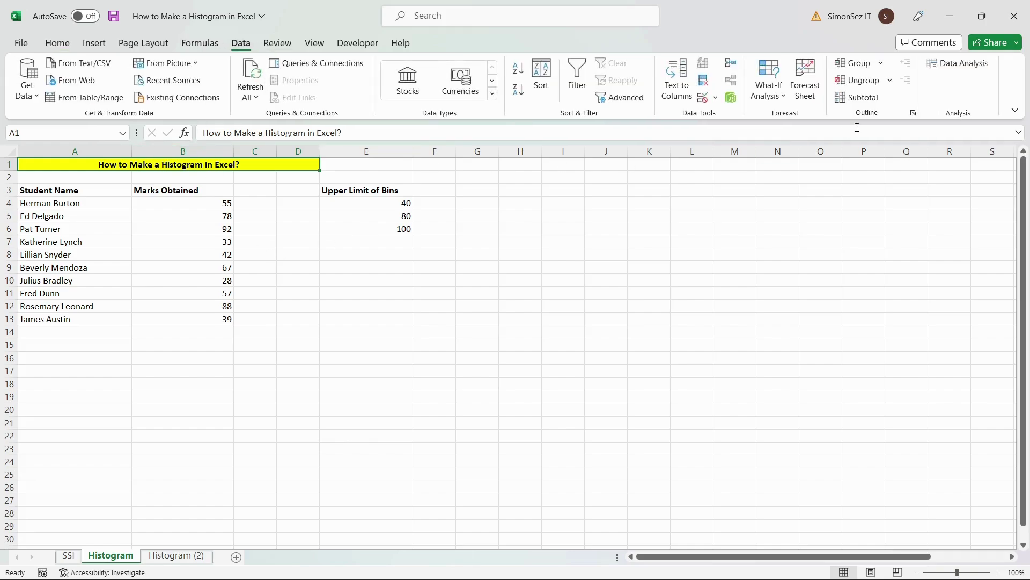
pyautogui.click(964, 64)
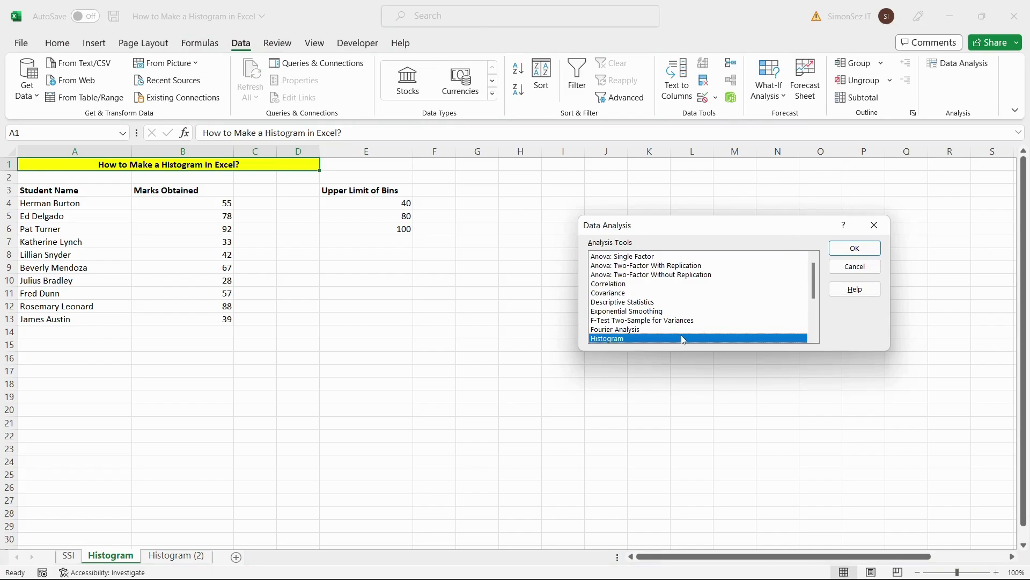
pyautogui.scroll(-1, 663, 299)
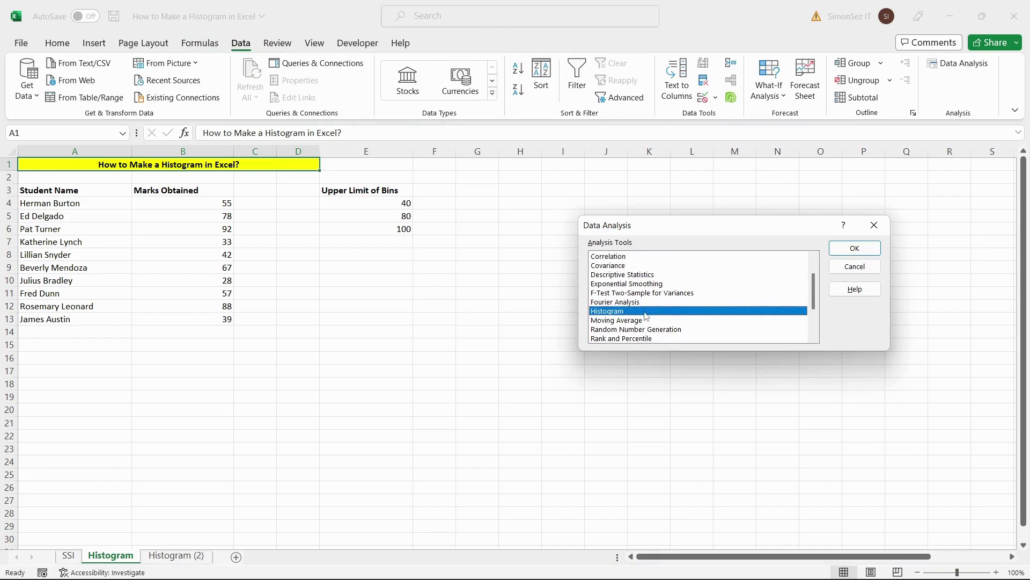
pyautogui.click(854, 249)
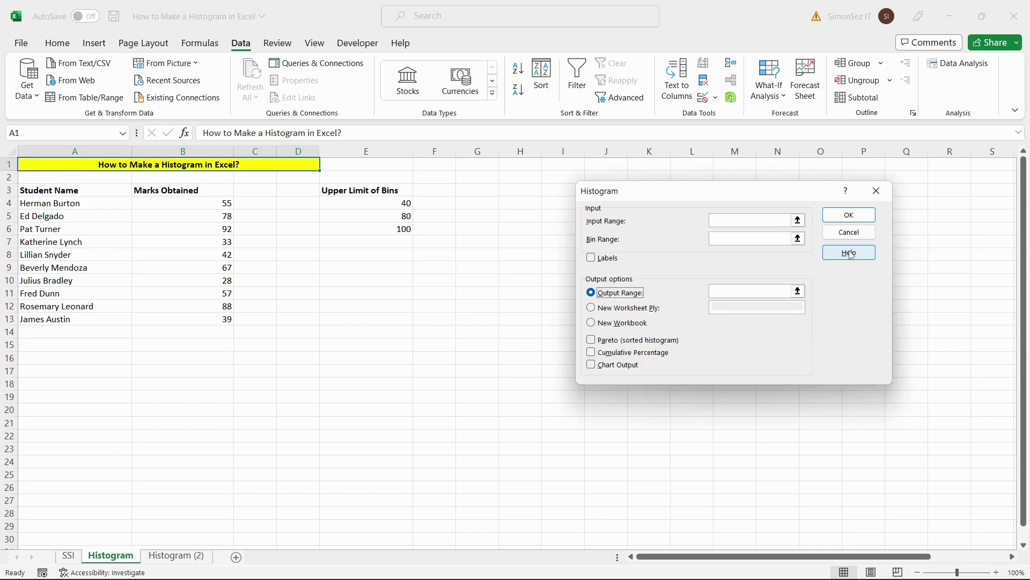
# Set Input Range B4:B13, Bin Range E4:E6, Output Range H13, and tick Chart Output
pyautogui.click(797, 220)
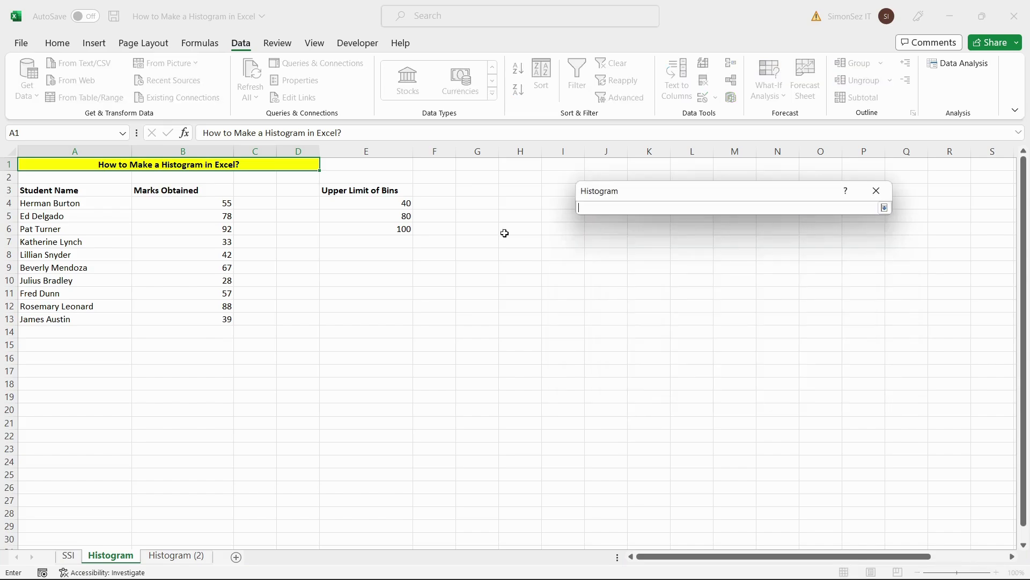
pyautogui.moveTo(224, 203); pyautogui.dragTo(227, 319)
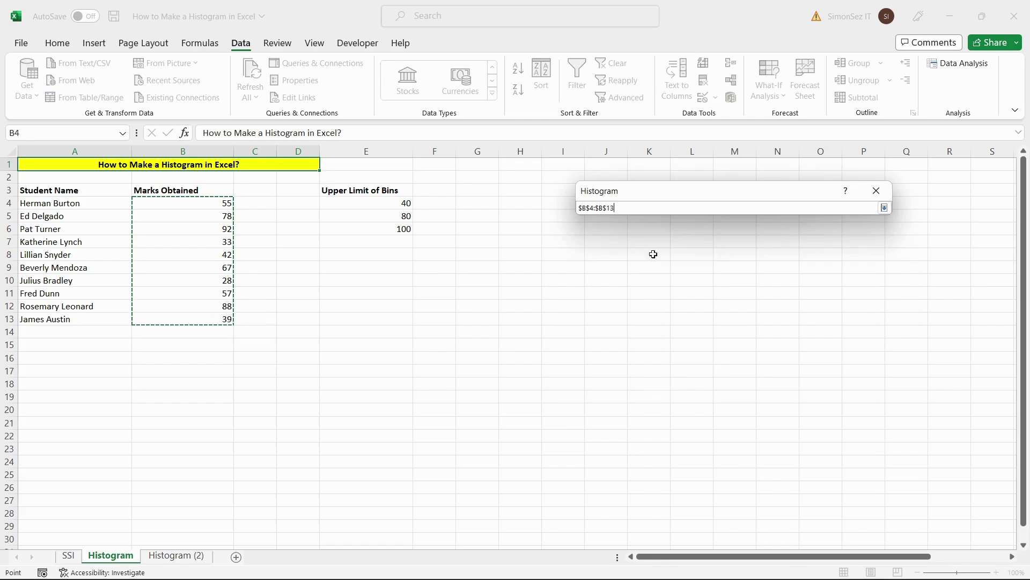
pyautogui.click(884, 208)
pyautogui.click(797, 236)
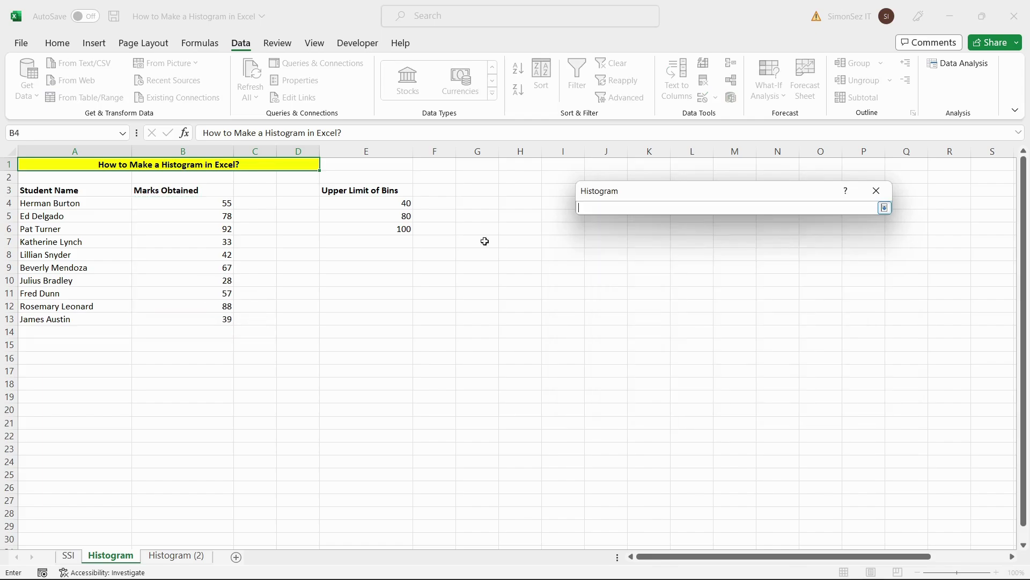
pyautogui.moveTo(371, 206); pyautogui.dragTo(375, 228)
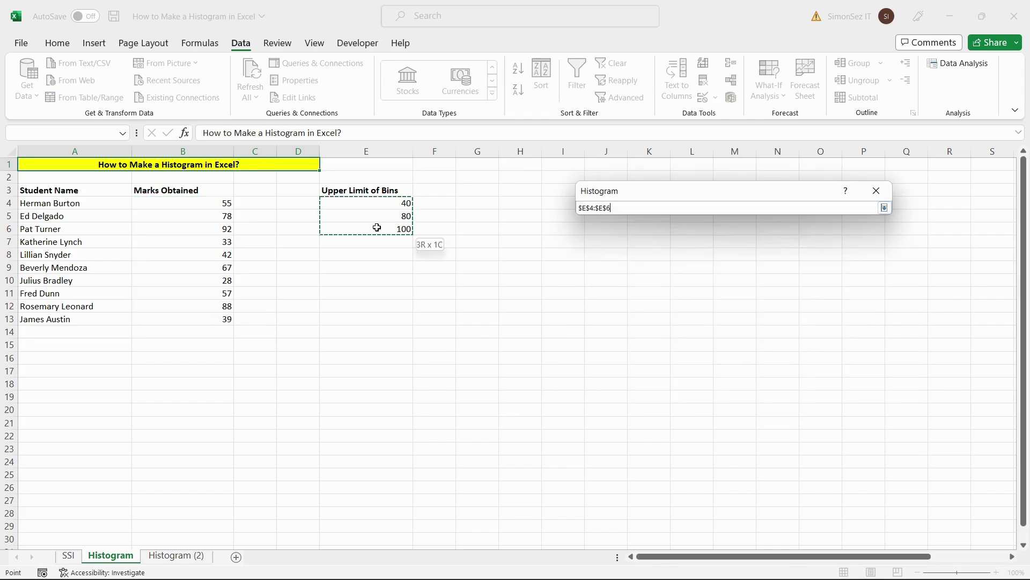
pyautogui.click(884, 207)
pyautogui.click(798, 291)
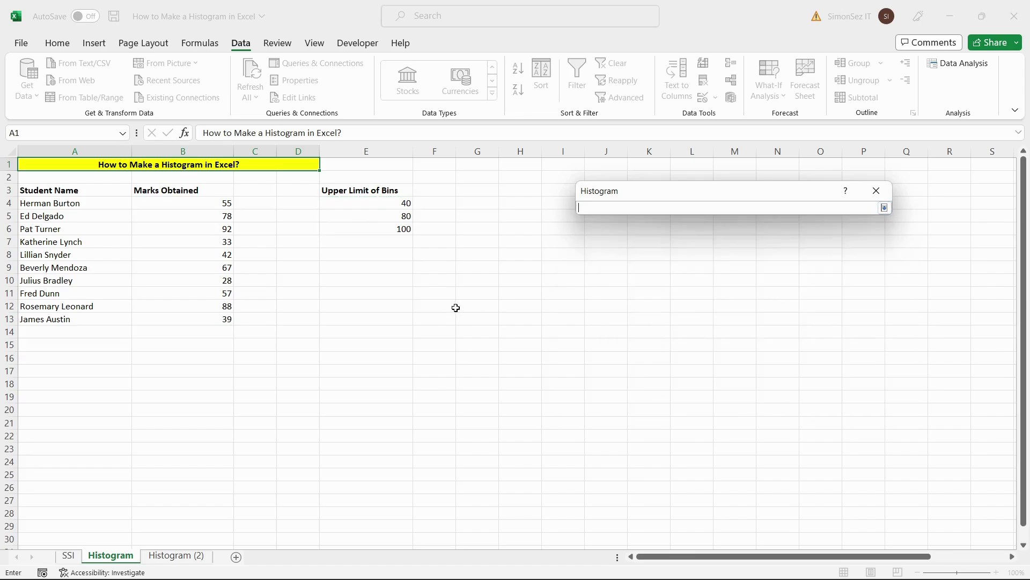
pyautogui.click(503, 324)
pyautogui.click(885, 208)
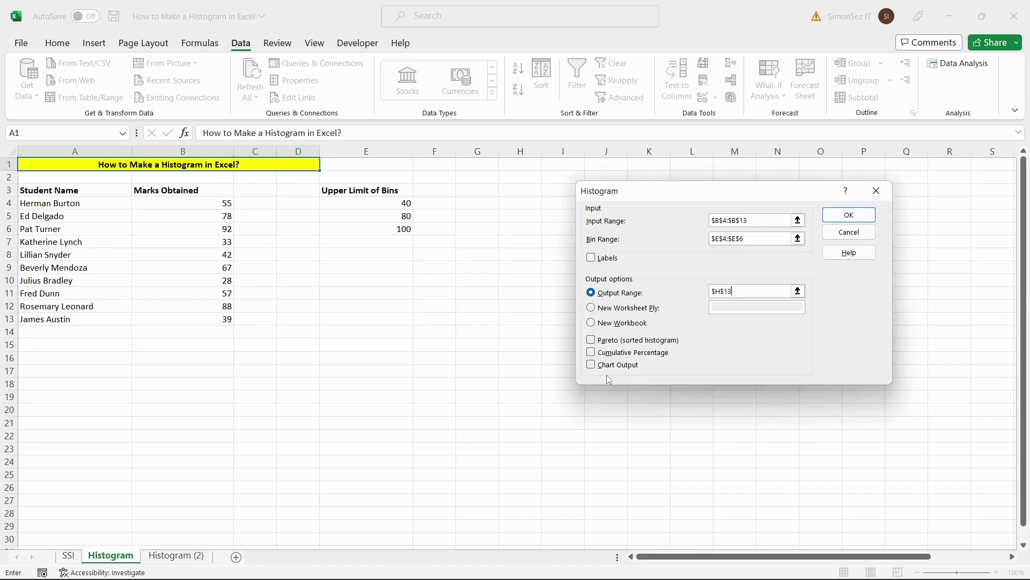
pyautogui.click(592, 365)
# Run the analysis to create the H13 frequency table and chart, then check the bar series formatting
pyautogui.click(849, 215)
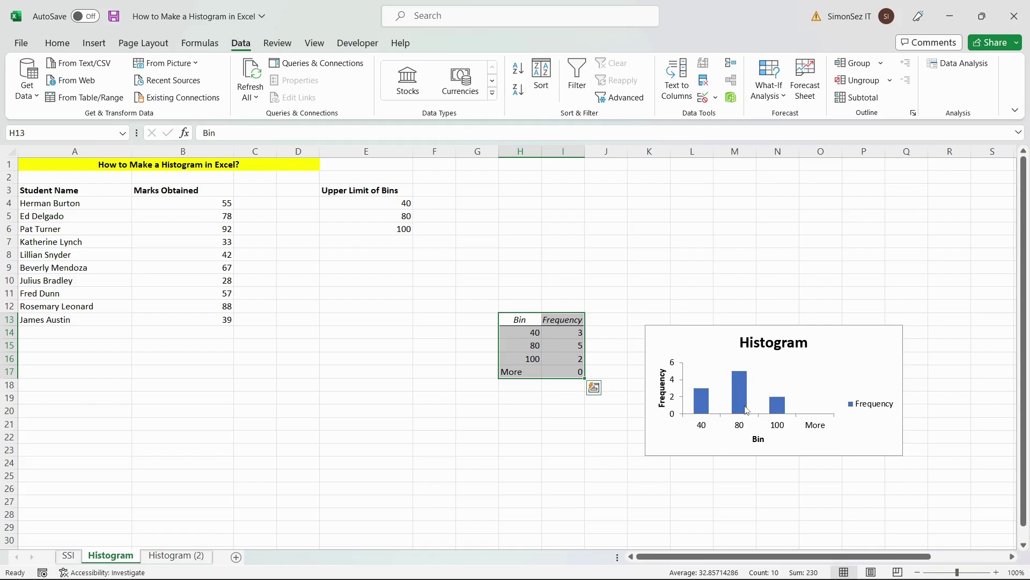
pyautogui.rightClick(737, 391)
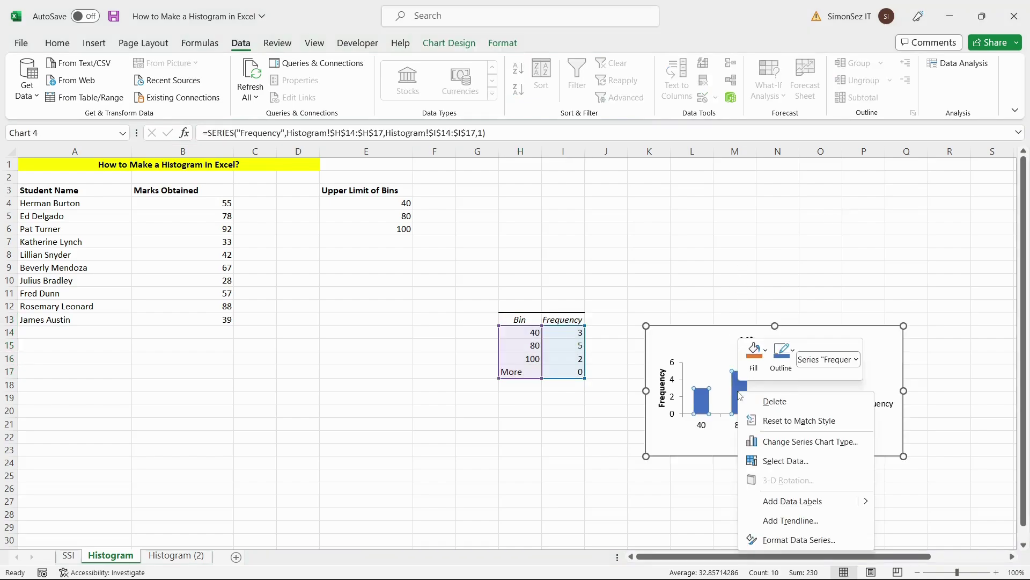
pyautogui.click(783, 540)
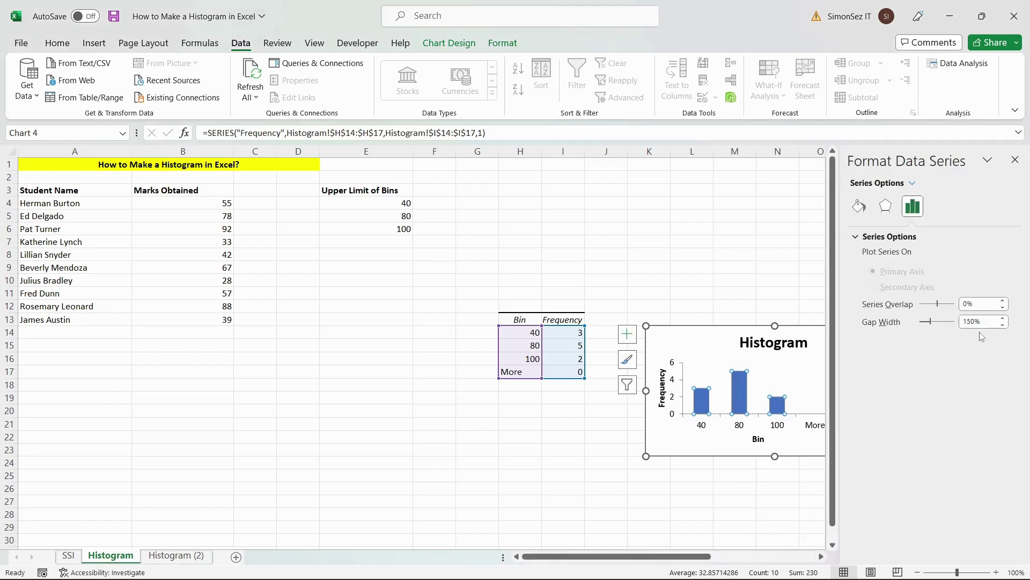
pyautogui.click(1015, 160)
# Review the chart's data filters and deselect the Histogram chart
pyautogui.click(920, 385)
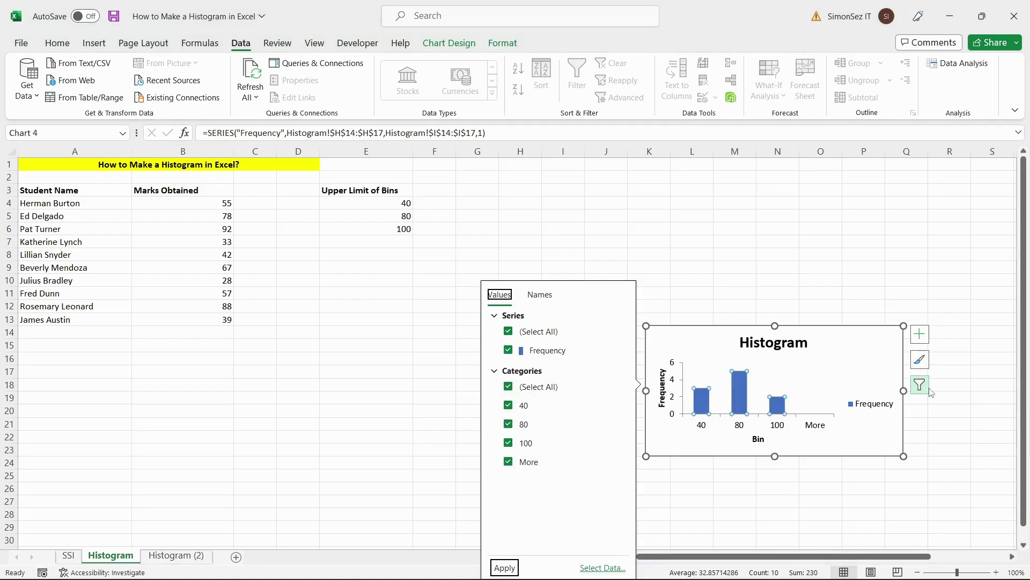
pyautogui.click(929, 389)
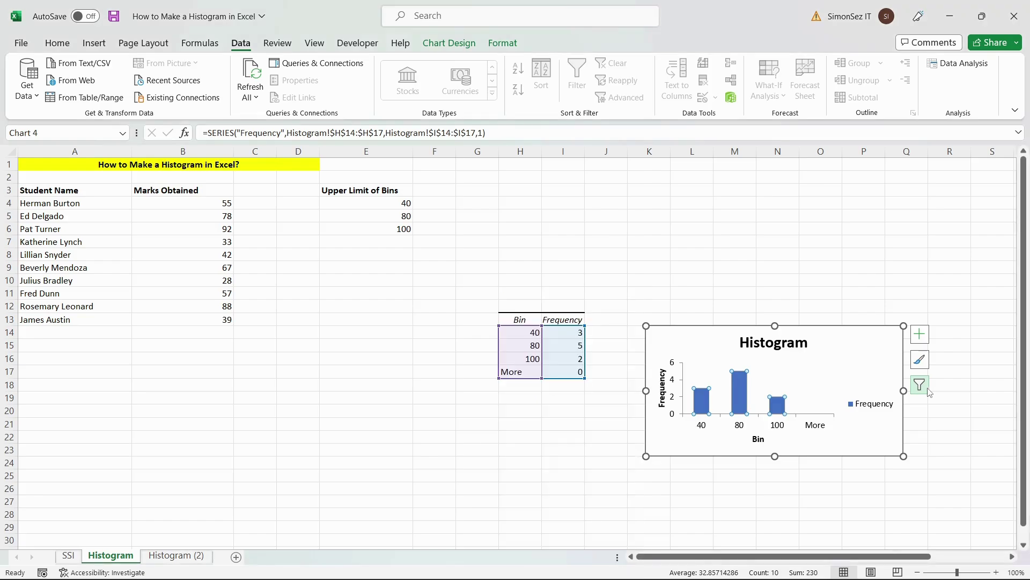
pyautogui.click(304, 339)
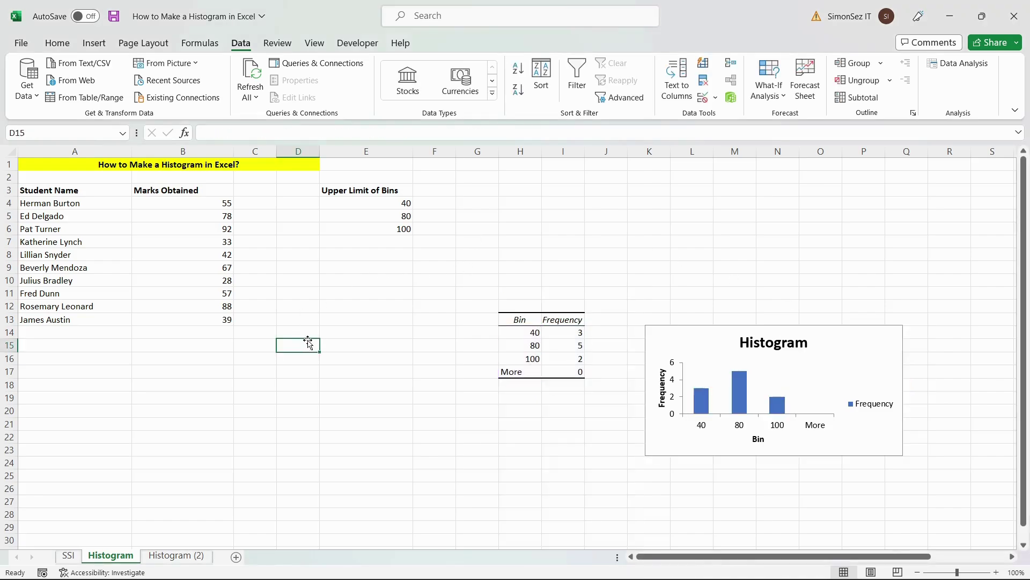
# On the Histogram (2) sheet, select marks B4:B13 and insert a built-in Histogram statistic chart
pyautogui.click(189, 556)
pyautogui.click(161, 396)
pyautogui.click(75, 167)
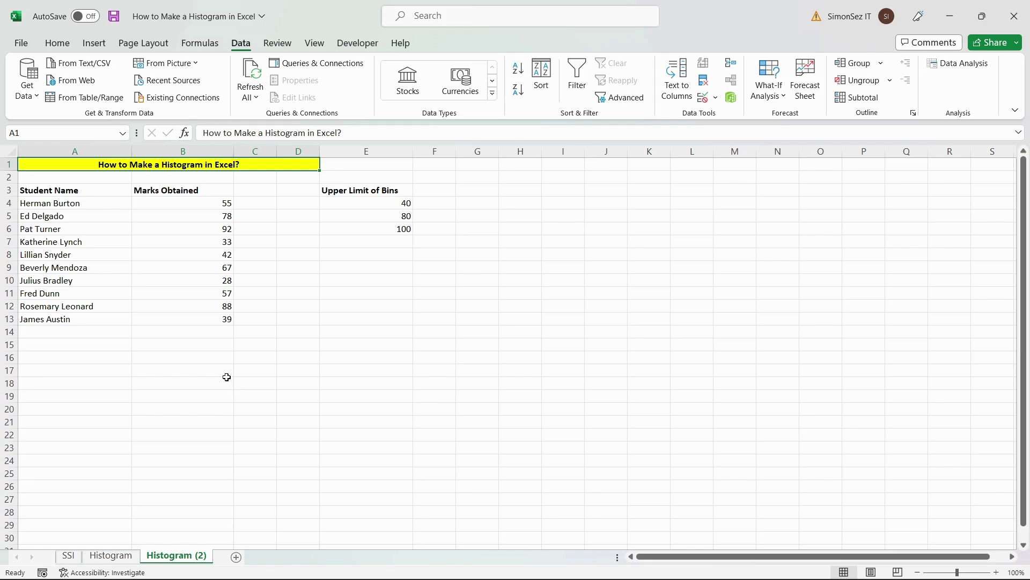
pyautogui.moveTo(189, 206); pyautogui.dragTo(204, 320)
pyautogui.click(94, 43)
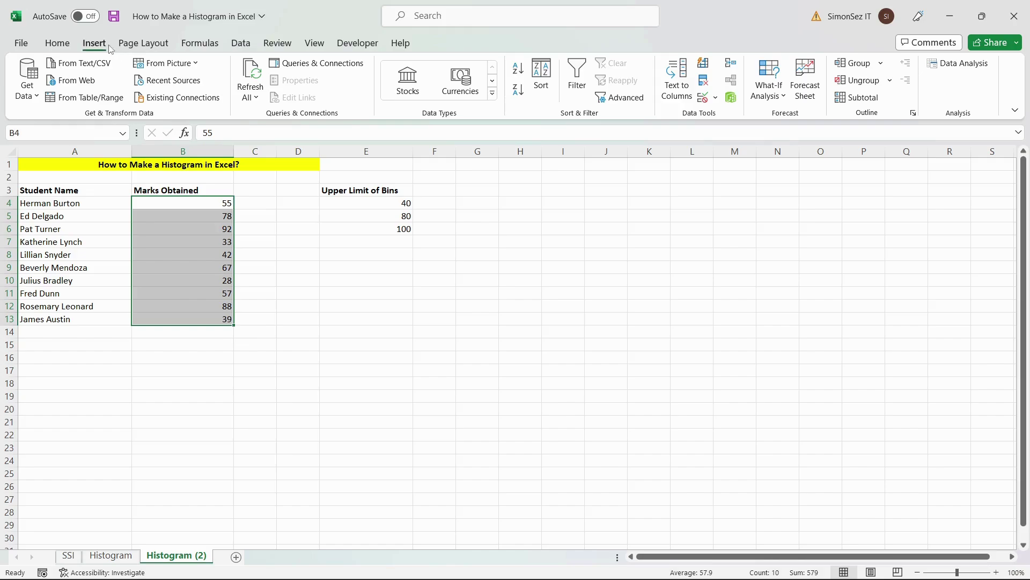
pyautogui.click(402, 80)
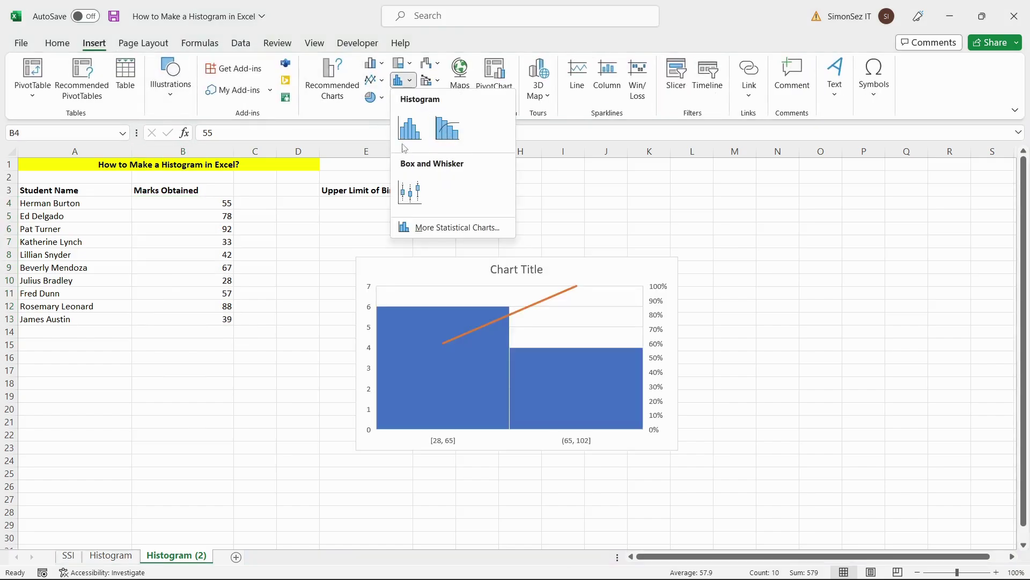
pyautogui.click(410, 130)
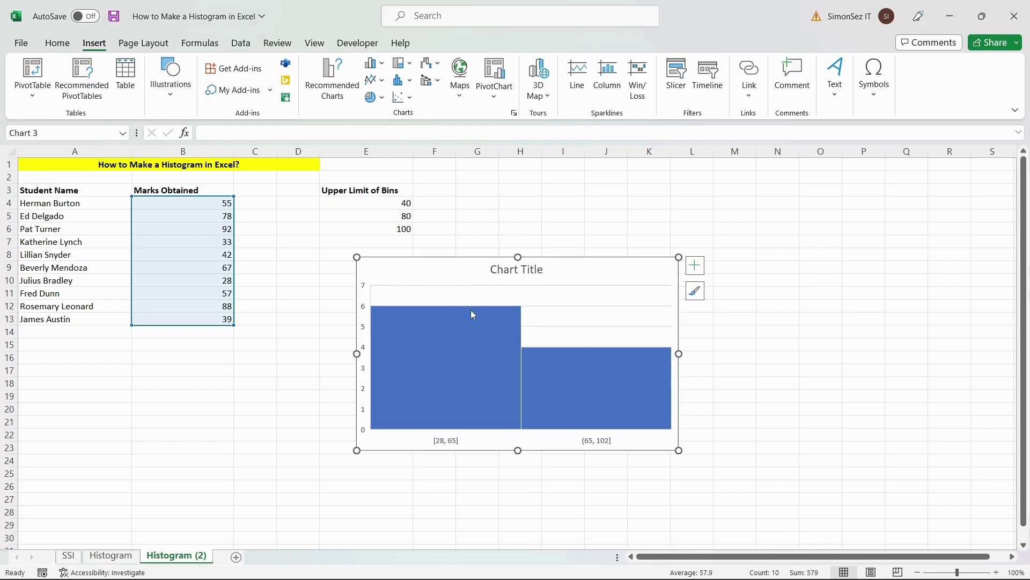
pyautogui.moveTo(472, 313)
pyautogui.moveTo(539, 407)
# Set the histogram's horizontal axis to 5 bins with overflow and underflow bins enabled
pyautogui.rightClick(586, 444)
pyautogui.click(612, 438)
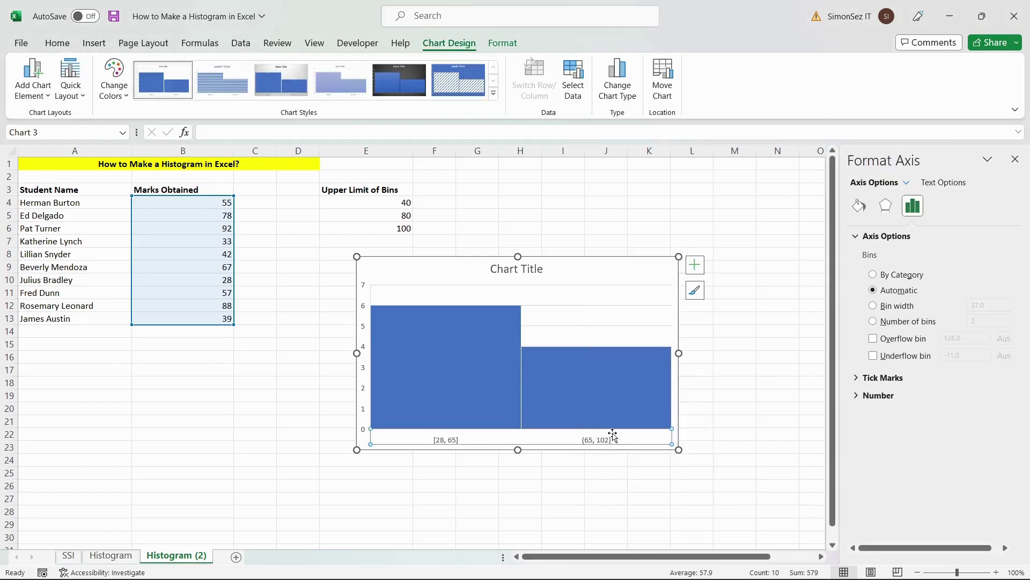
pyautogui.click(884, 322)
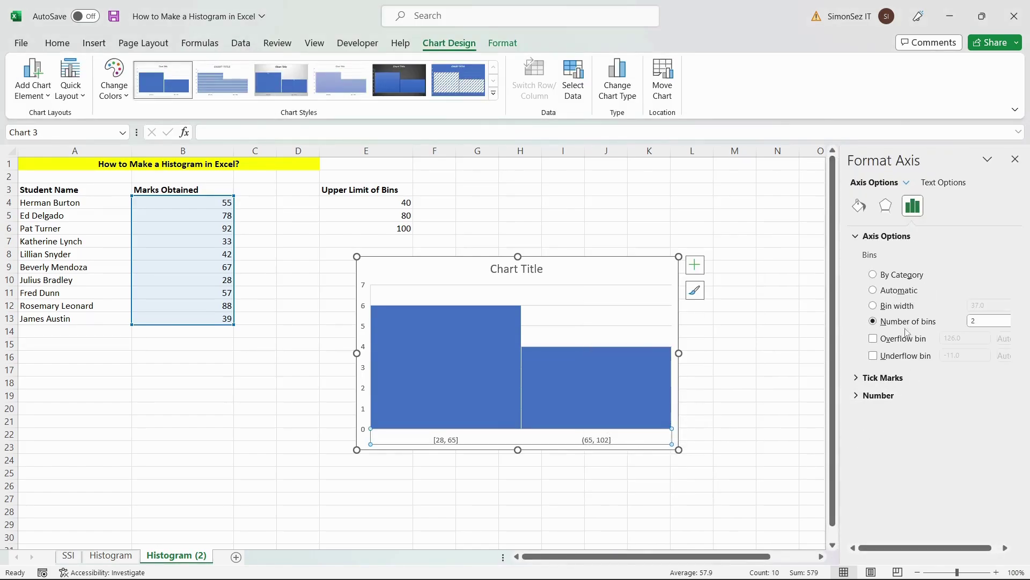
pyautogui.click(987, 322)
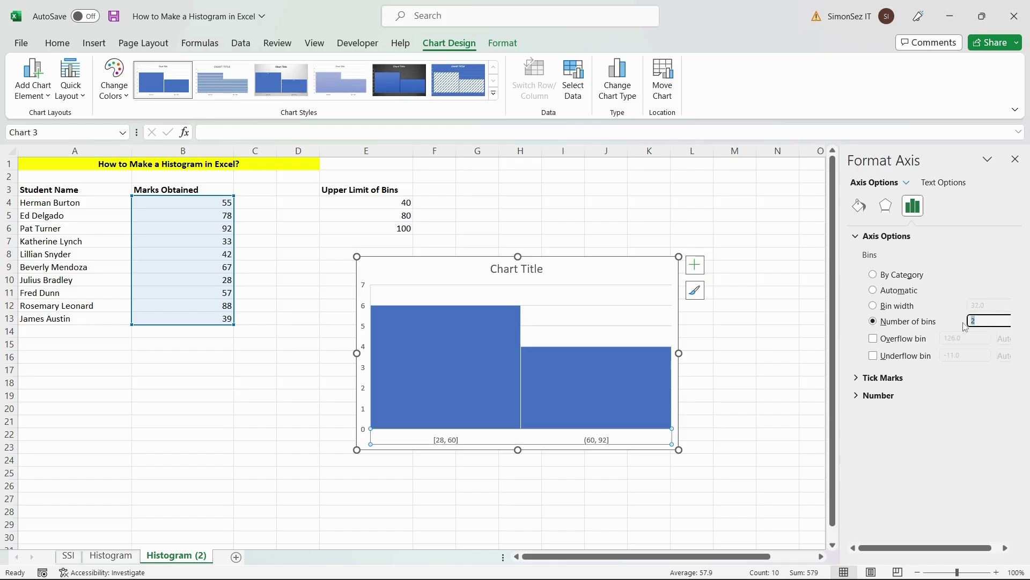
pyautogui.write('5')
pyautogui.click(875, 344)
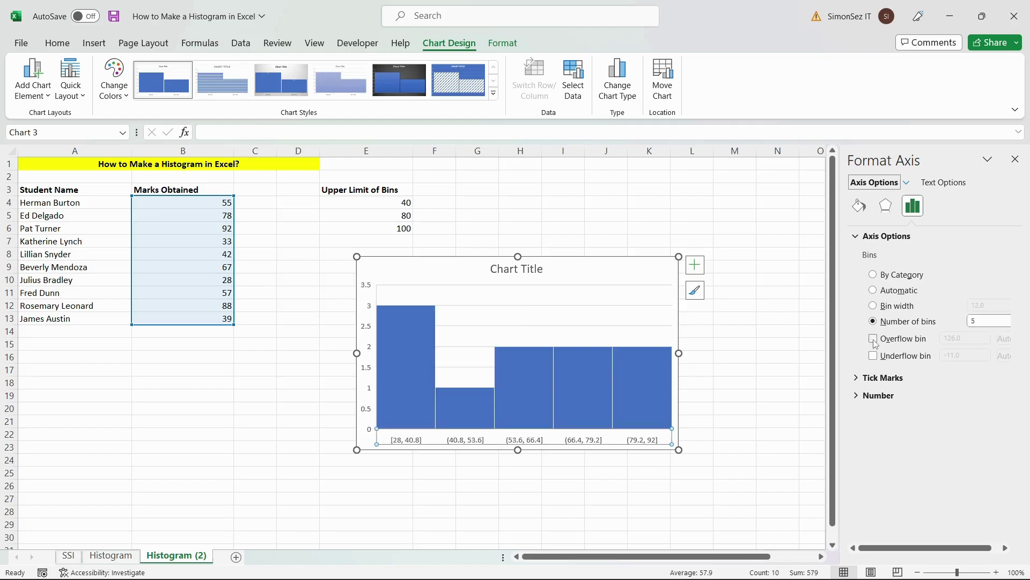
pyautogui.click(873, 340)
pyautogui.click(873, 357)
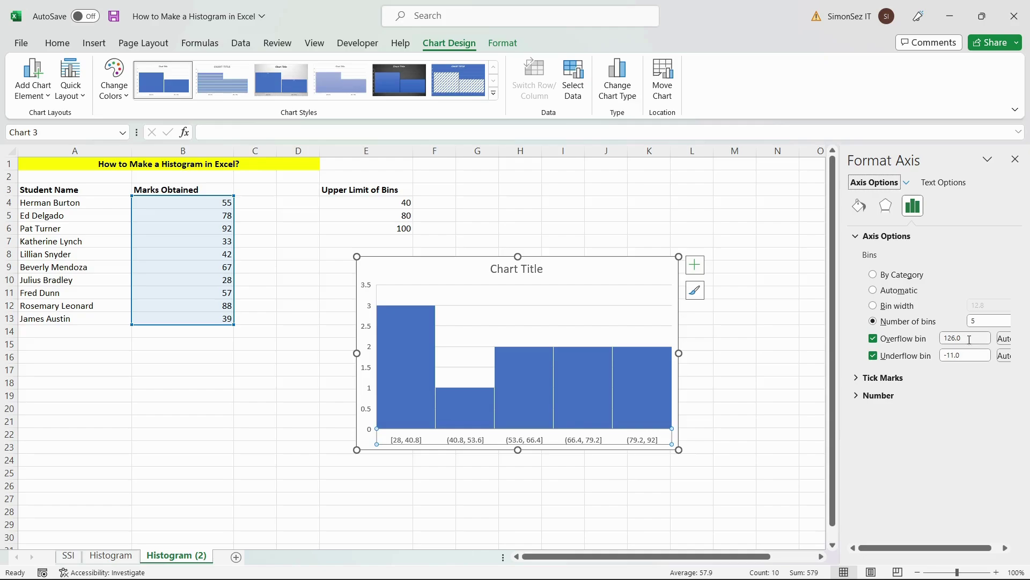
pyautogui.moveTo(912, 547); pyautogui.dragTo(921, 547)
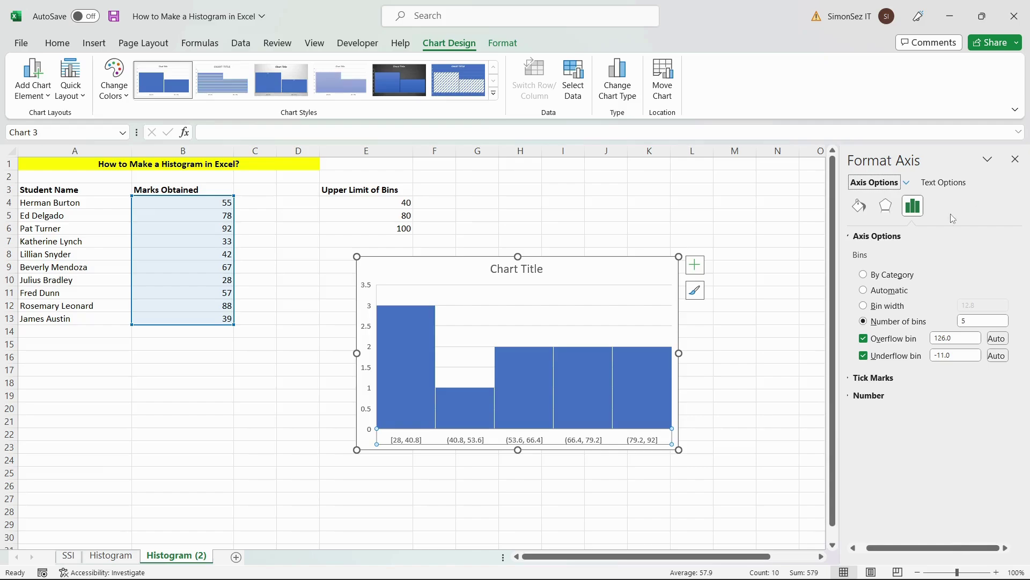
# Raise the histogram bars' gap width to 6%, then close the pane and deselect the chart
pyautogui.rightClick(619, 381)
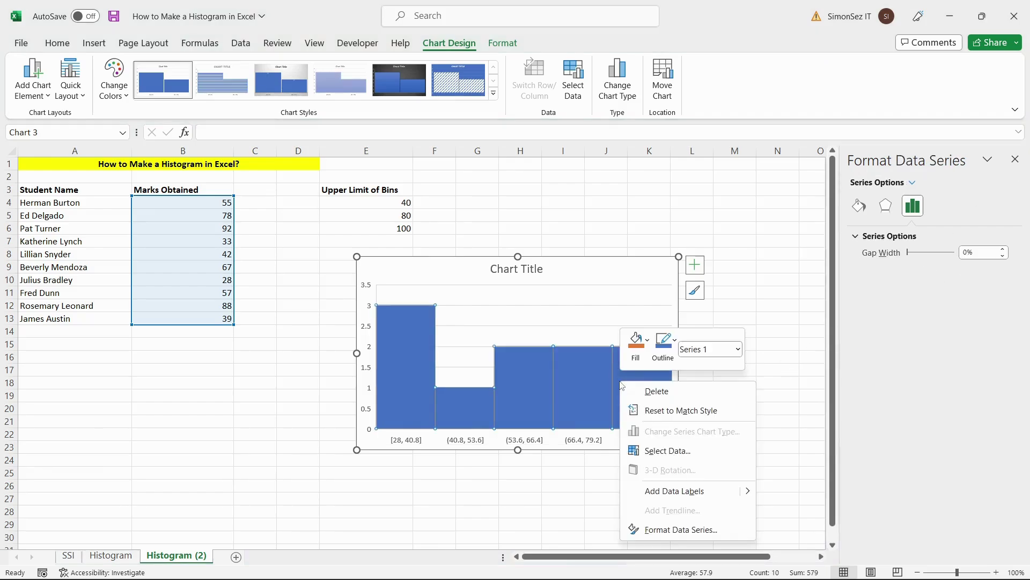
pyautogui.click(659, 530)
pyautogui.click(1004, 250)
pyautogui.click(1004, 250)
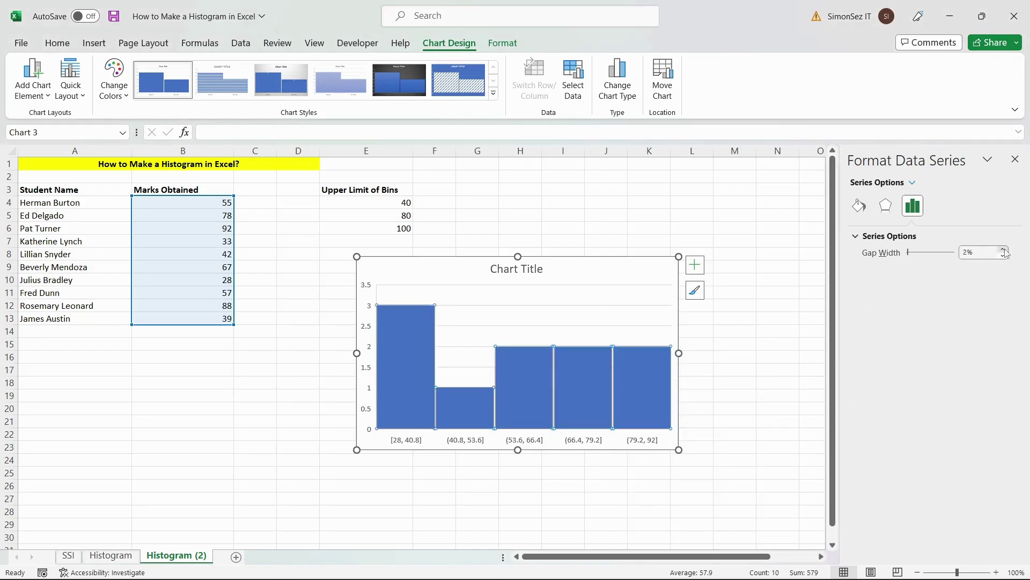
pyautogui.click(1003, 250)
pyautogui.click(1004, 250)
pyautogui.click(1004, 249)
pyautogui.click(1003, 250)
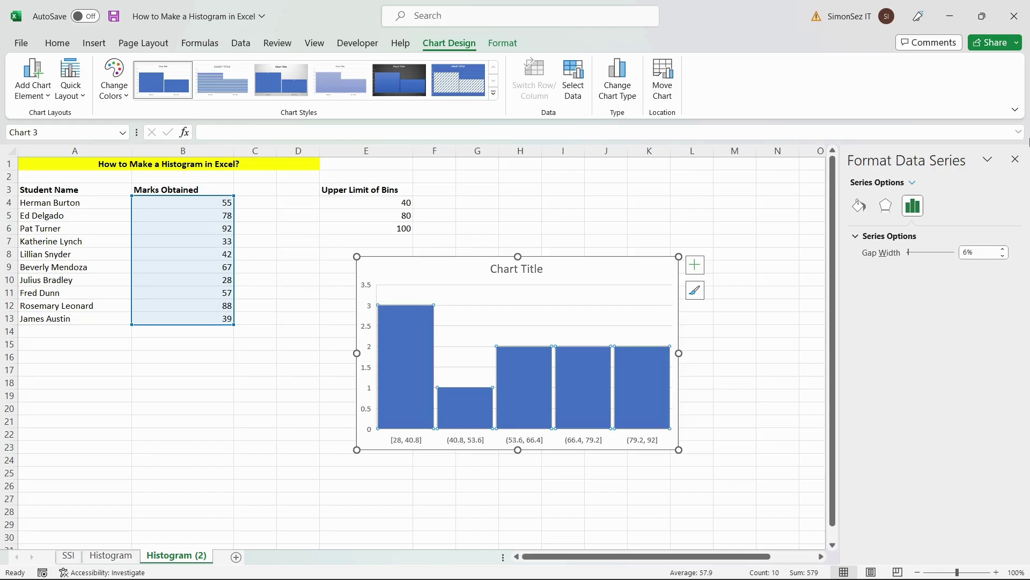
pyautogui.click(1015, 159)
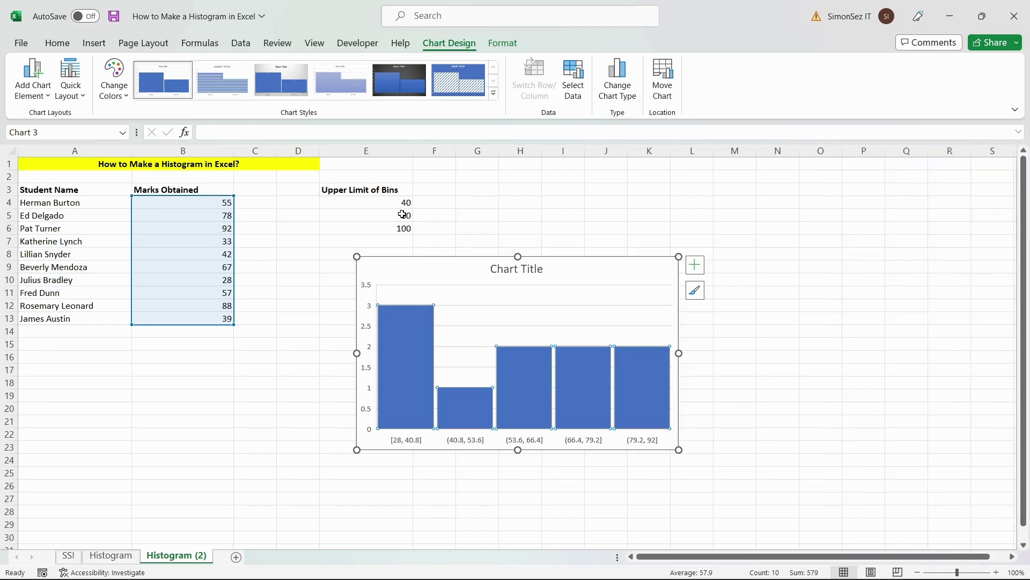
pyautogui.click(251, 432)
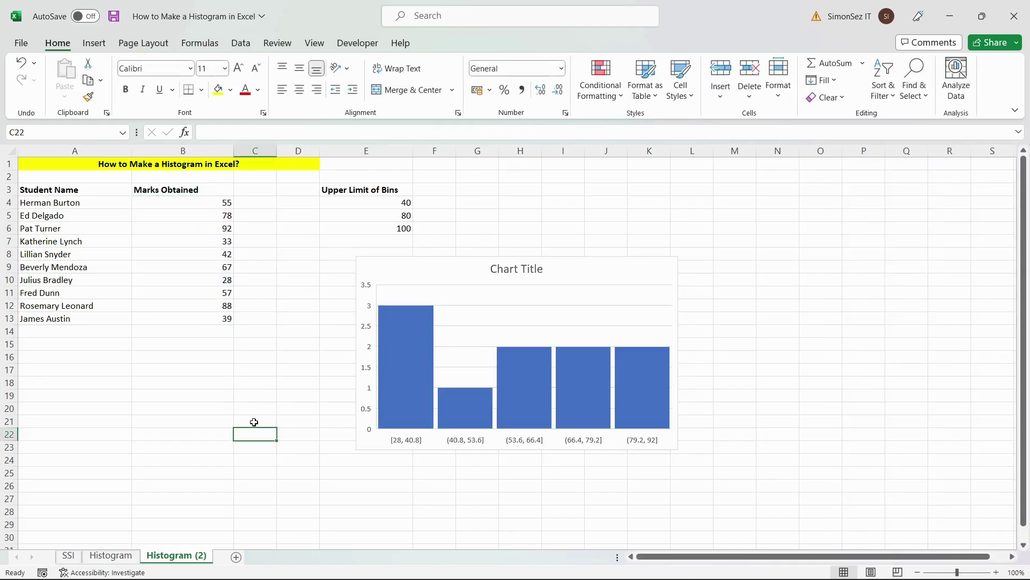